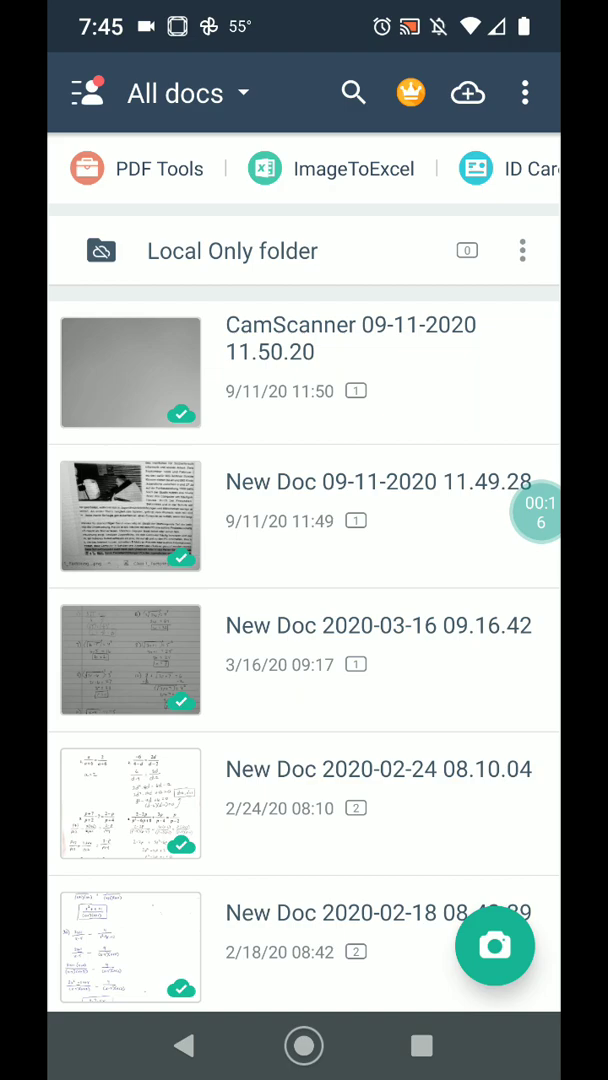
# Step: Start a new camera scan and keep it in Single Mode after trying Multiple pages
pyautogui.click(495, 945)
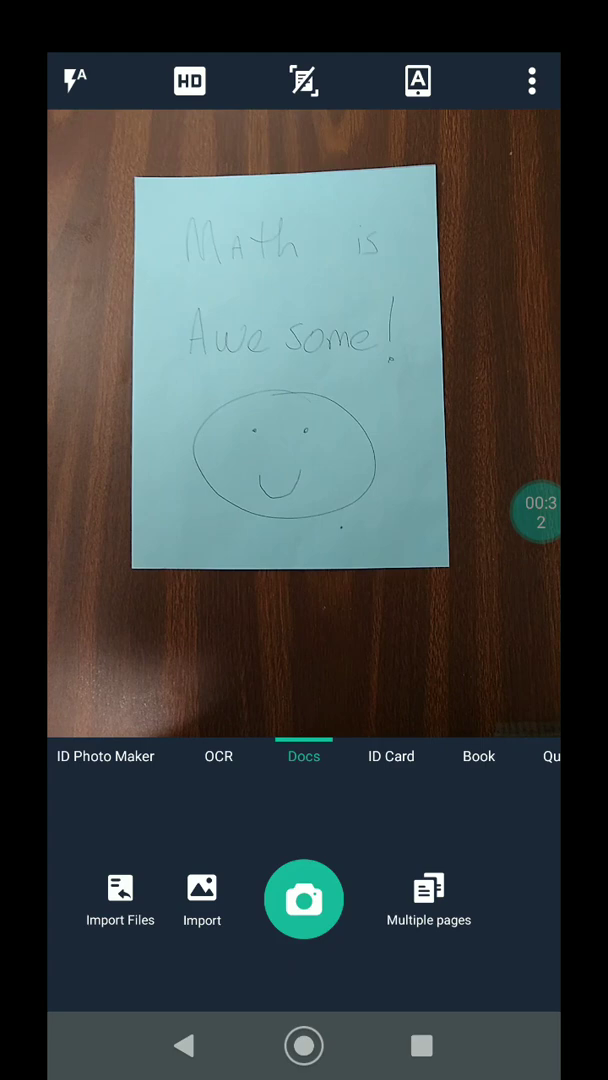
pyautogui.click(428, 898)
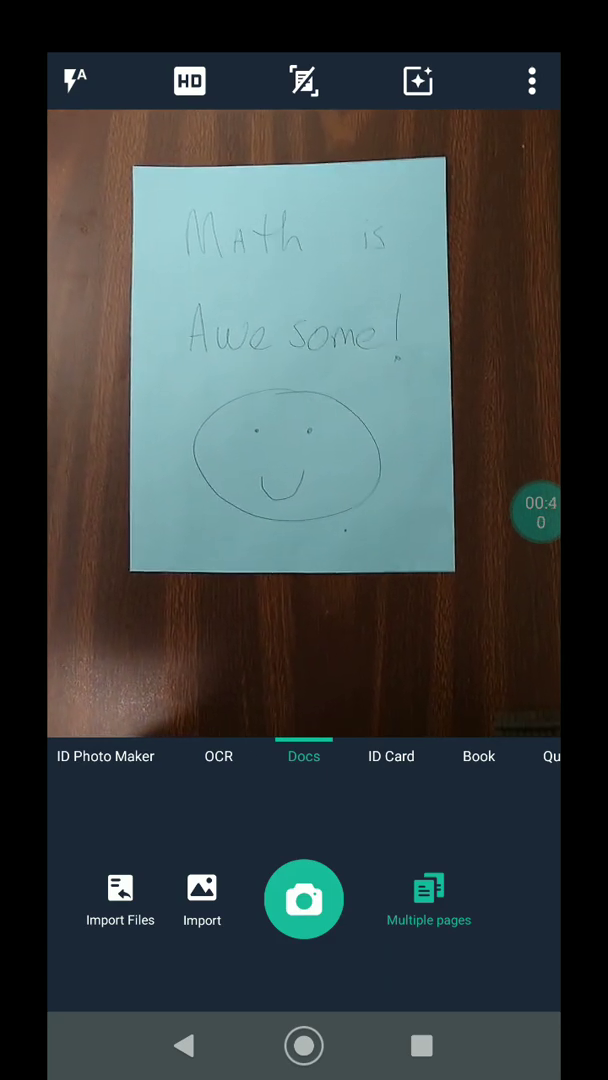
pyautogui.click(428, 898)
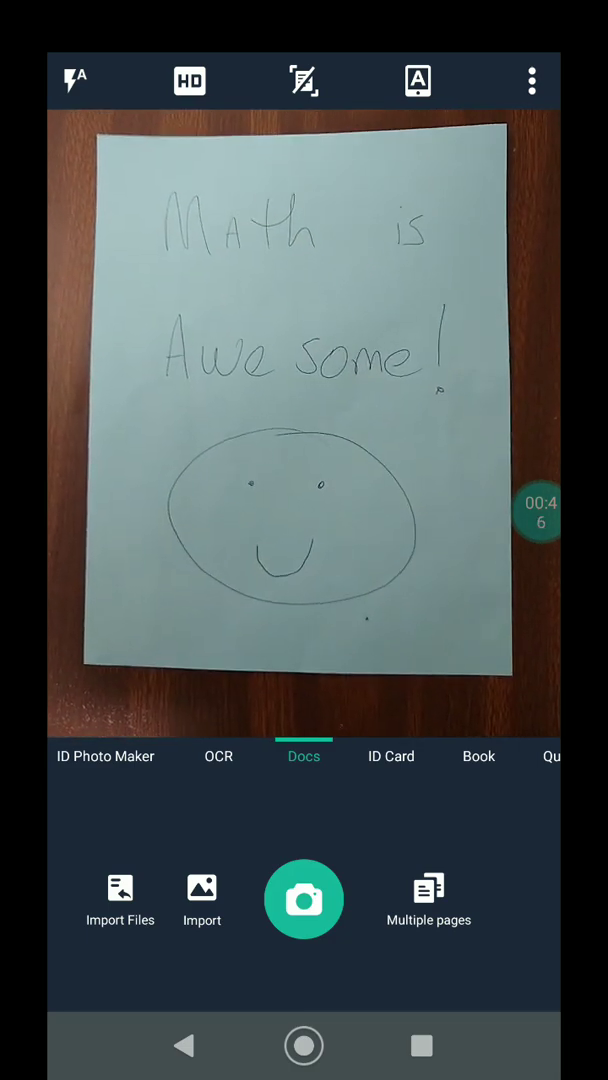
# Step: Photograph the handwritten page, fit the crop border to the paper's edges and test clockwise rotation
pyautogui.click(304, 899)
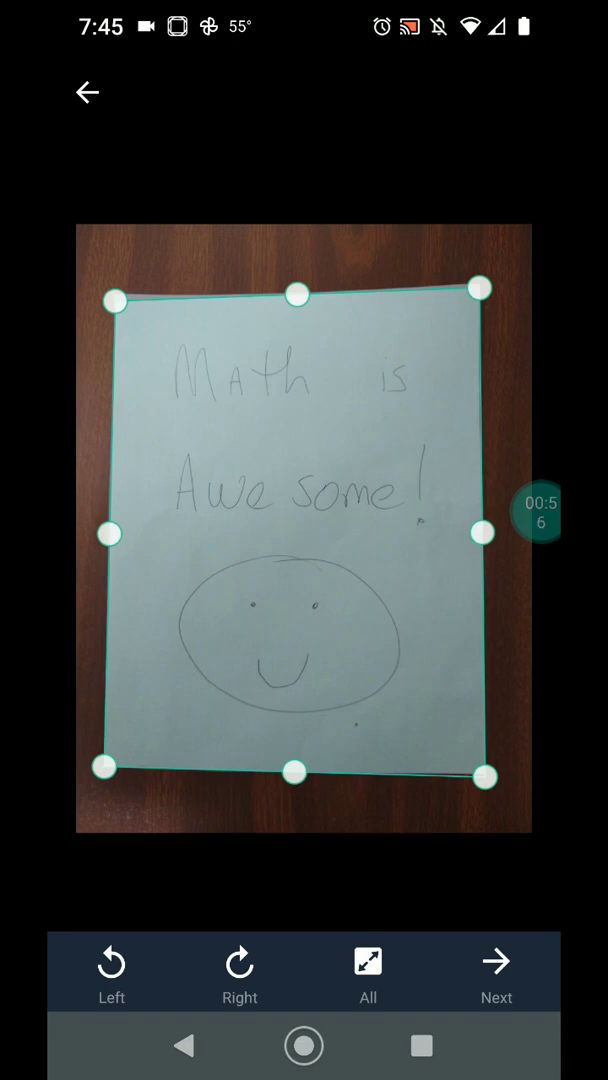
pyautogui.moveTo(298, 293)
pyautogui.mouseDown()
pyautogui.moveTo(298, 380)
pyautogui.moveTo(298, 225)
pyautogui.moveTo(293, 540)
pyautogui.moveTo(293, 230)
pyautogui.moveTo(293, 298)
pyautogui.moveTo(293, 290)
pyautogui.mouseUp()
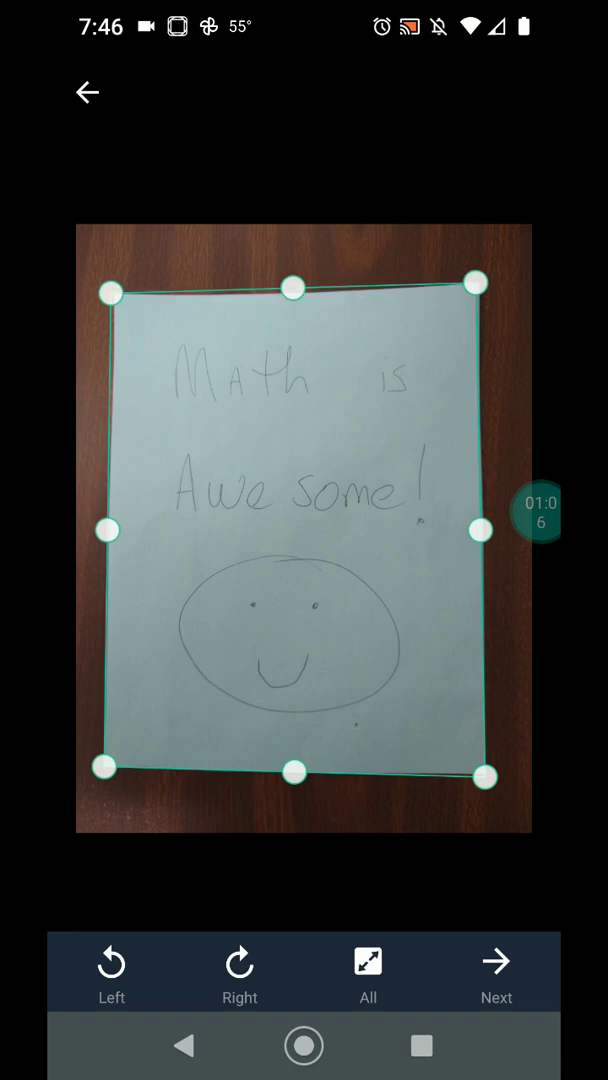
pyautogui.click(239, 972)
pyautogui.click(239, 972)
# Step: Compare Original, B&W and B&W 2 filters, keep Magic Color and save the page into the document
pyautogui.click(496, 972)
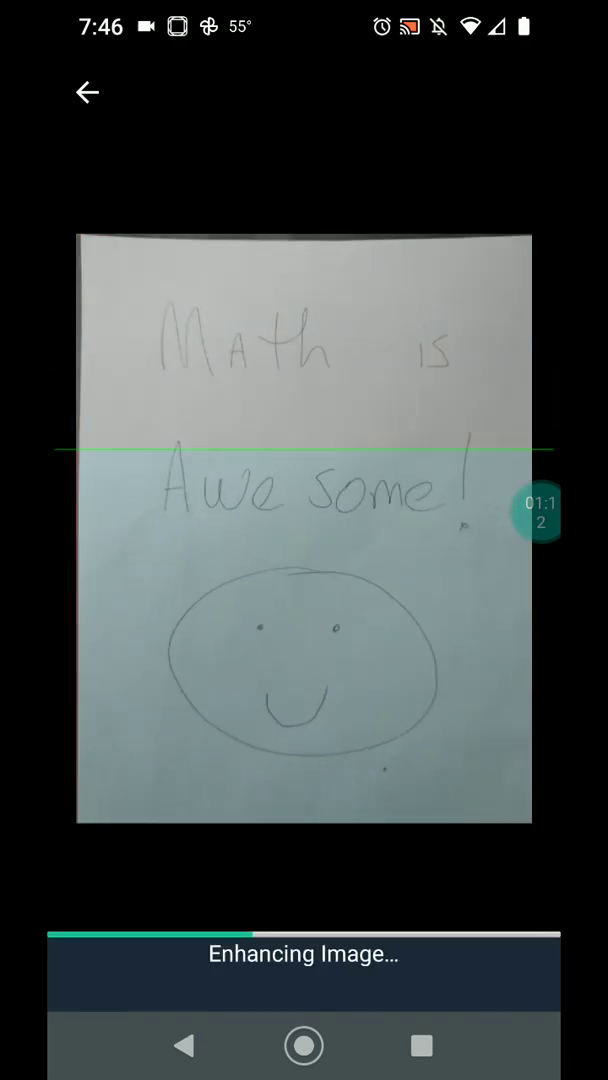
pyautogui.moveTo(400, 870)
pyautogui.mouseDown()
pyautogui.moveTo(200, 870)
pyautogui.moveTo(380, 870)
pyautogui.mouseUp()
pyautogui.moveTo(300, 870); pyautogui.dragTo(400, 870)
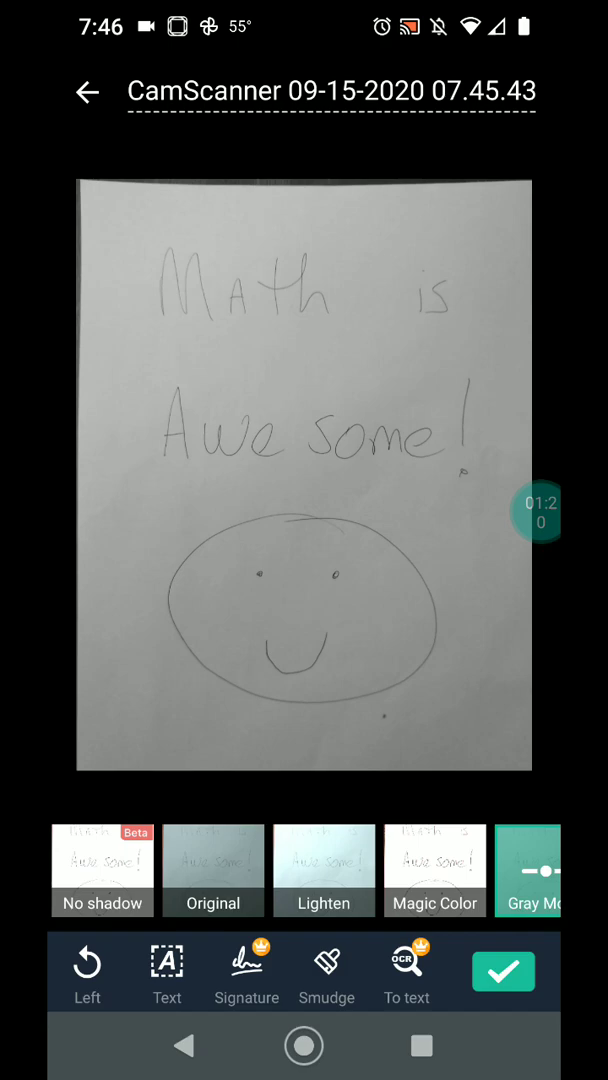
pyautogui.click(435, 870)
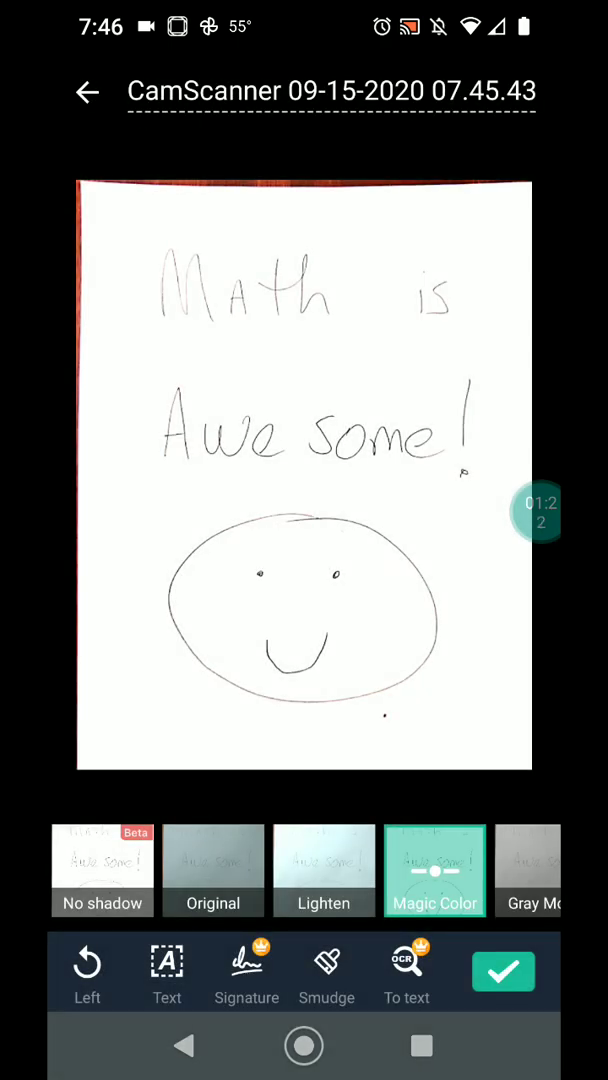
pyautogui.click(213, 870)
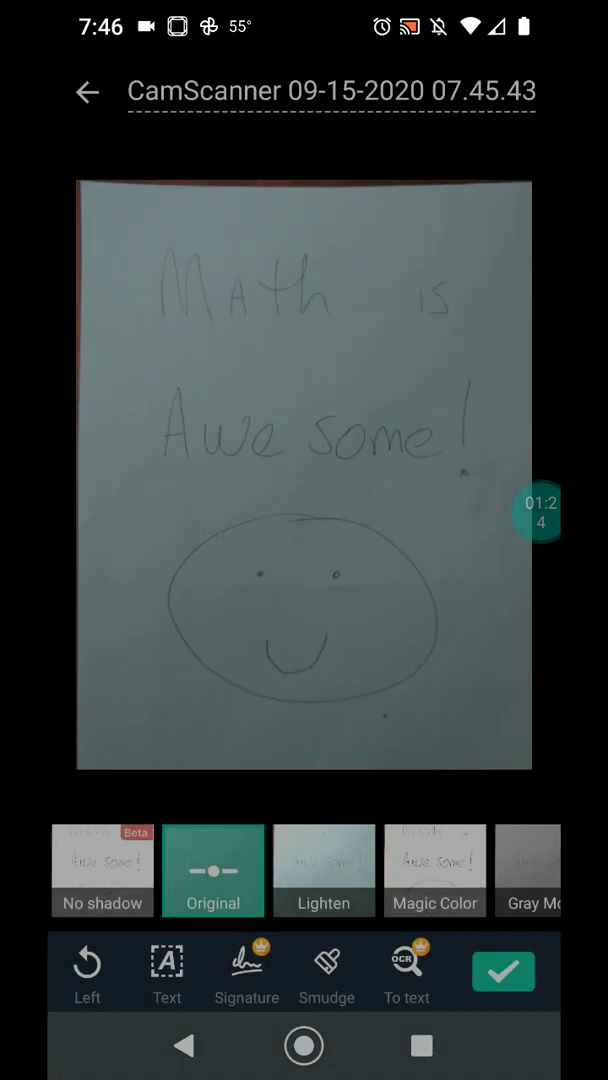
pyautogui.click(435, 870)
pyautogui.moveTo(480, 870); pyautogui.dragTo(140, 870)
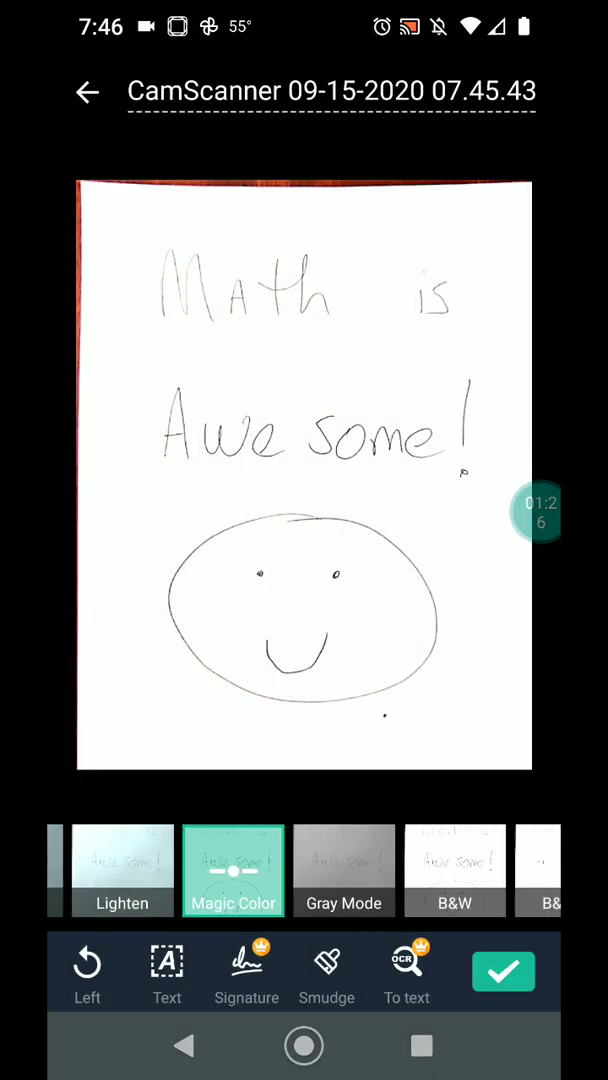
pyautogui.click(390, 870)
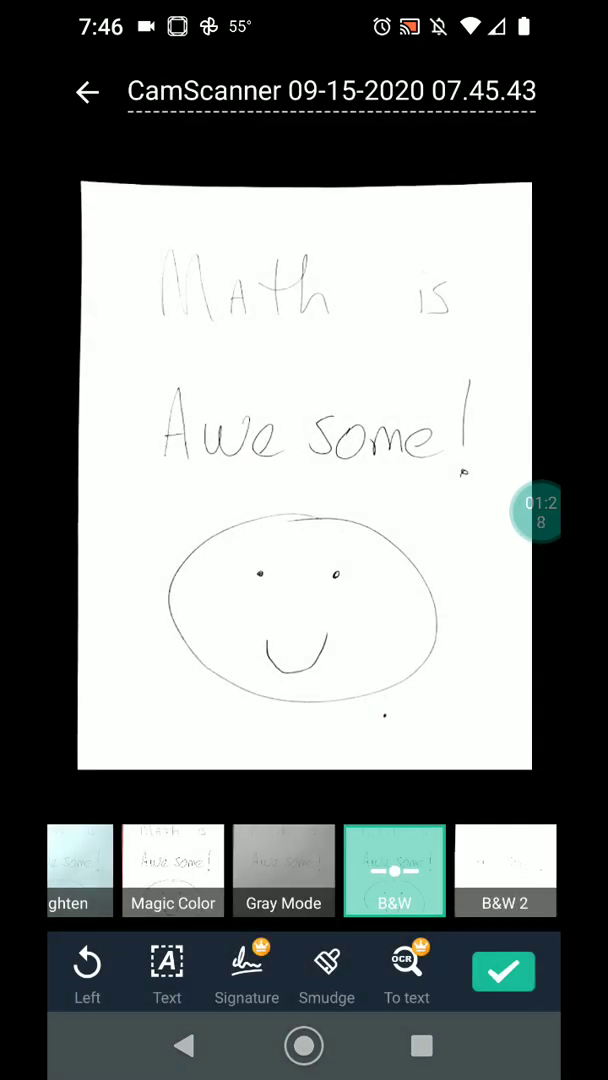
pyautogui.click(505, 870)
pyautogui.moveTo(150, 870); pyautogui.dragTo(480, 870)
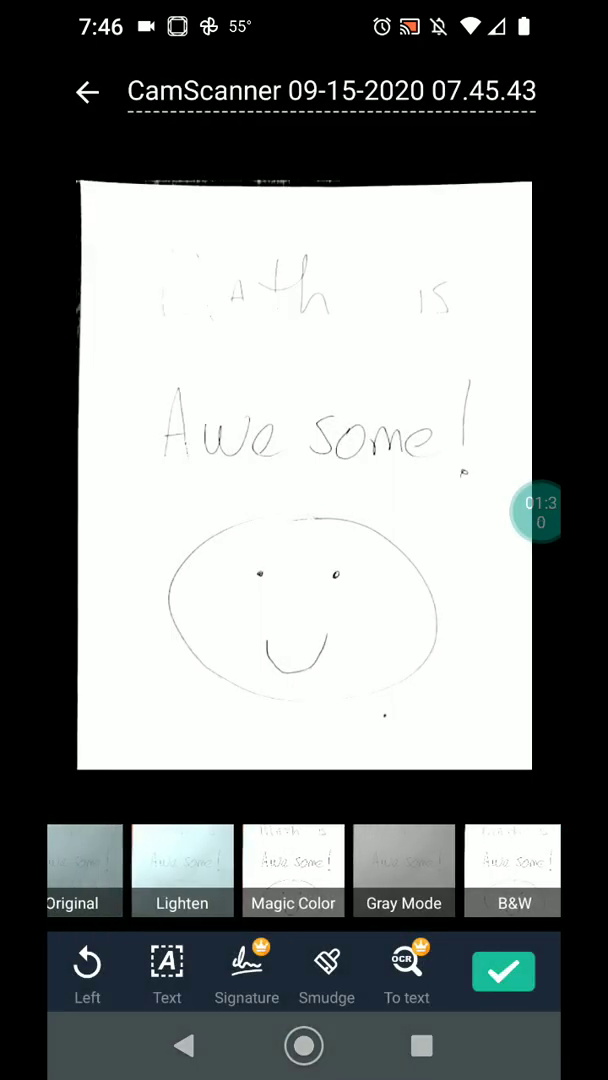
pyautogui.click(313, 870)
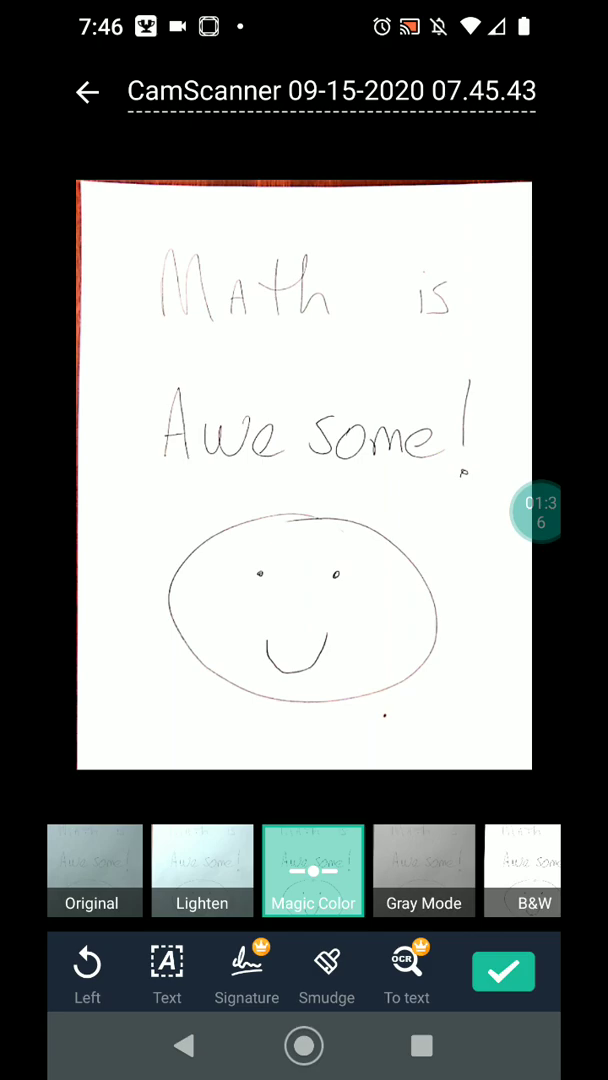
pyautogui.click(503, 969)
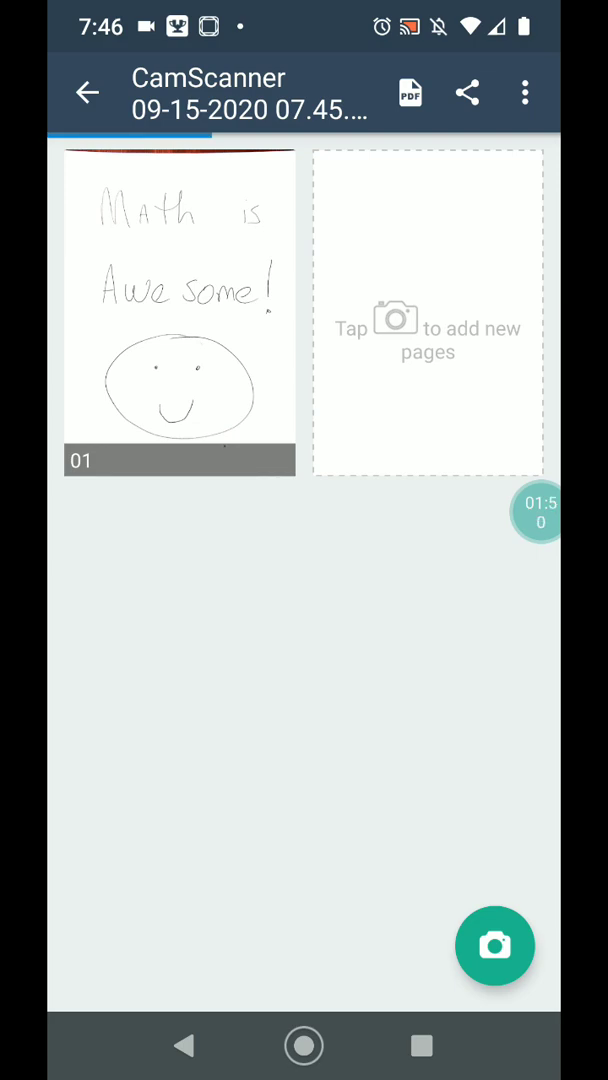
# Step: Return to the saved one-page document view without adding another page
pyautogui.click(495, 945)
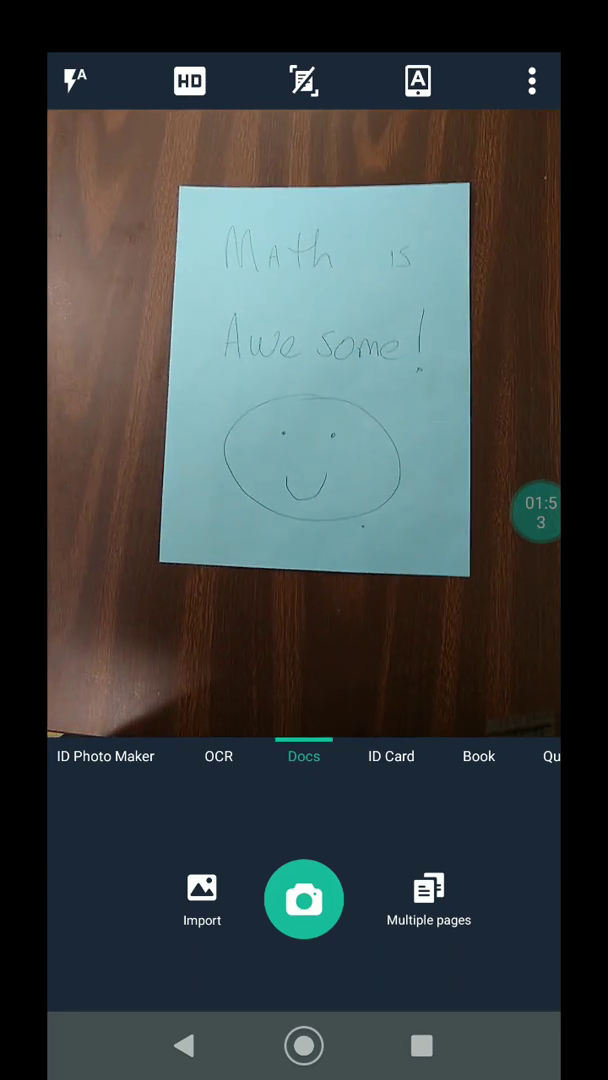
pyautogui.click(183, 1045)
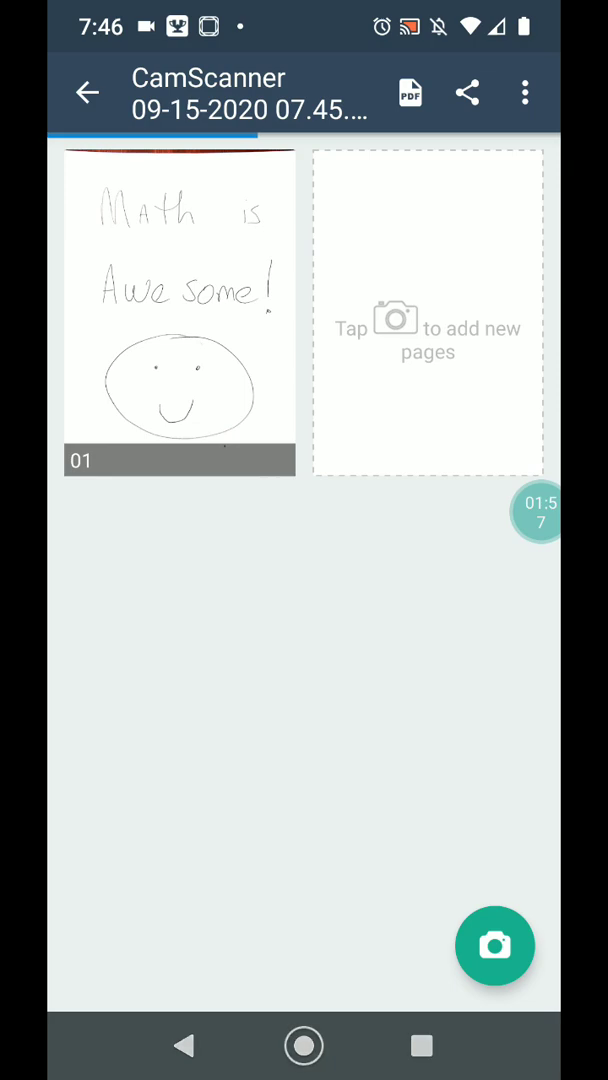
# Step: Make the document a PDF and bring up its sharing options
pyautogui.click(410, 92)
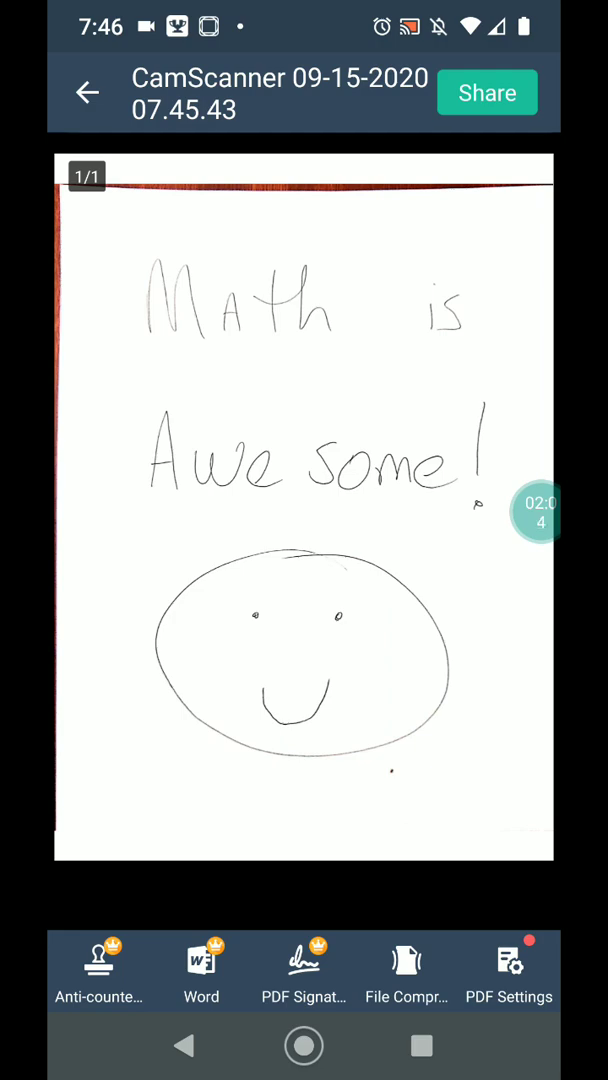
pyautogui.click(487, 93)
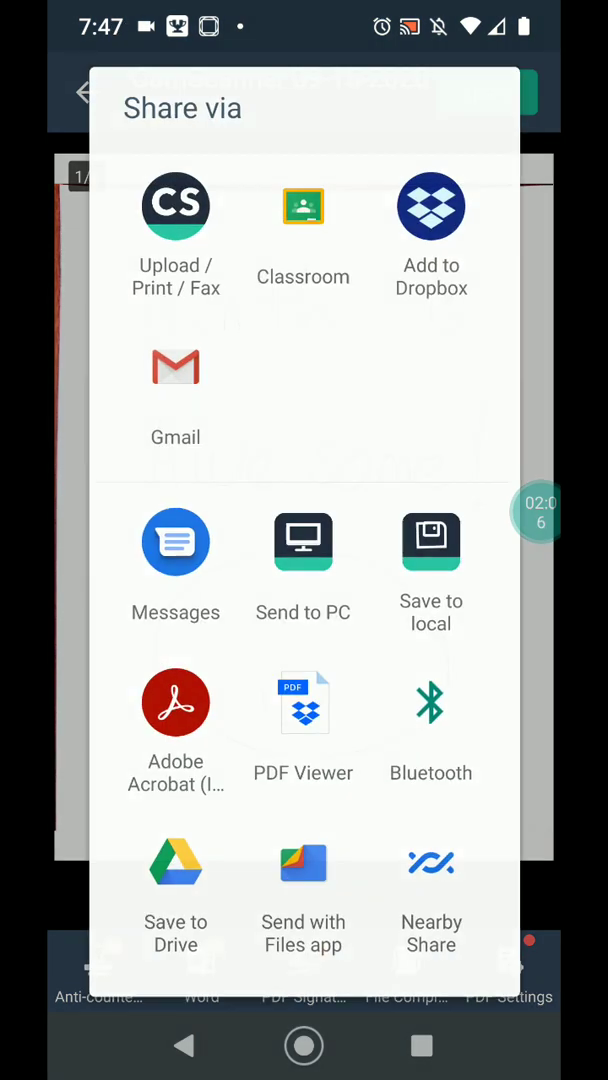
pyautogui.scroll(-5, 304, 600)
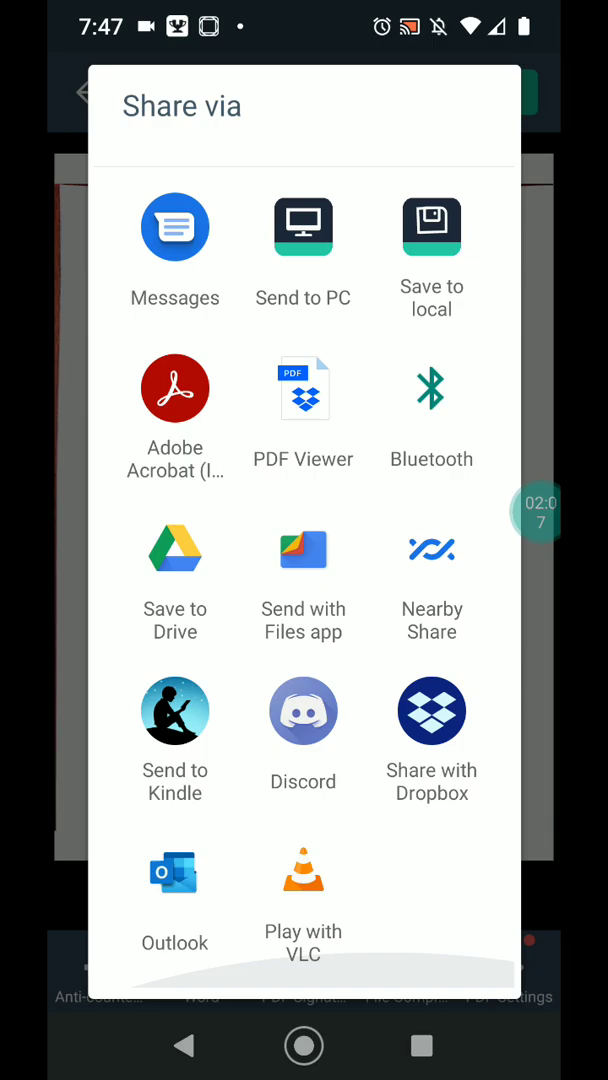
pyautogui.scroll(4, 304, 600)
pyautogui.scroll(-5, 304, 600)
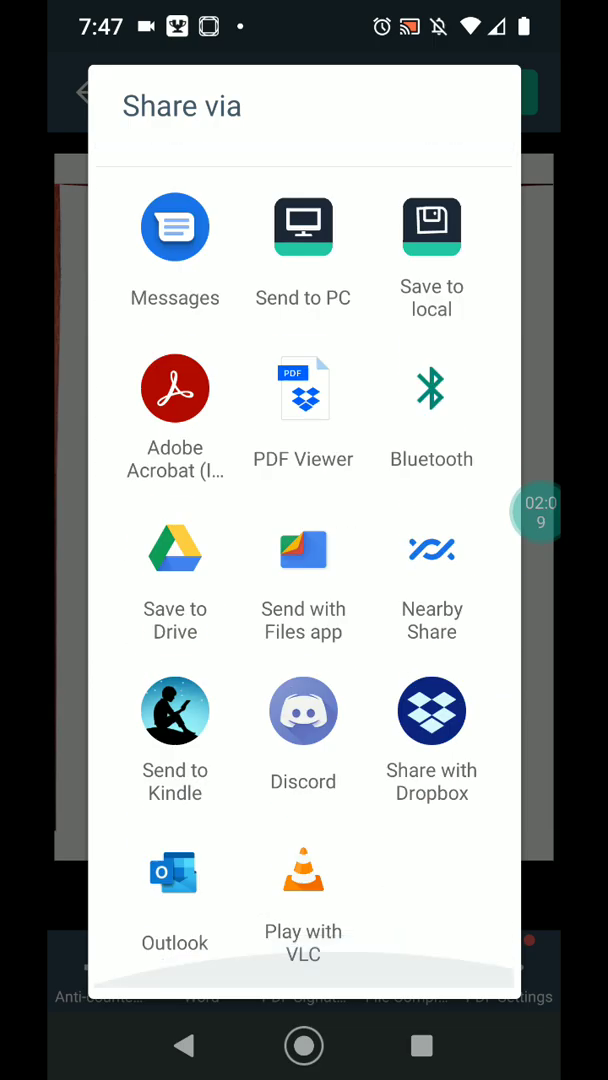
pyautogui.scroll(6, 304, 600)
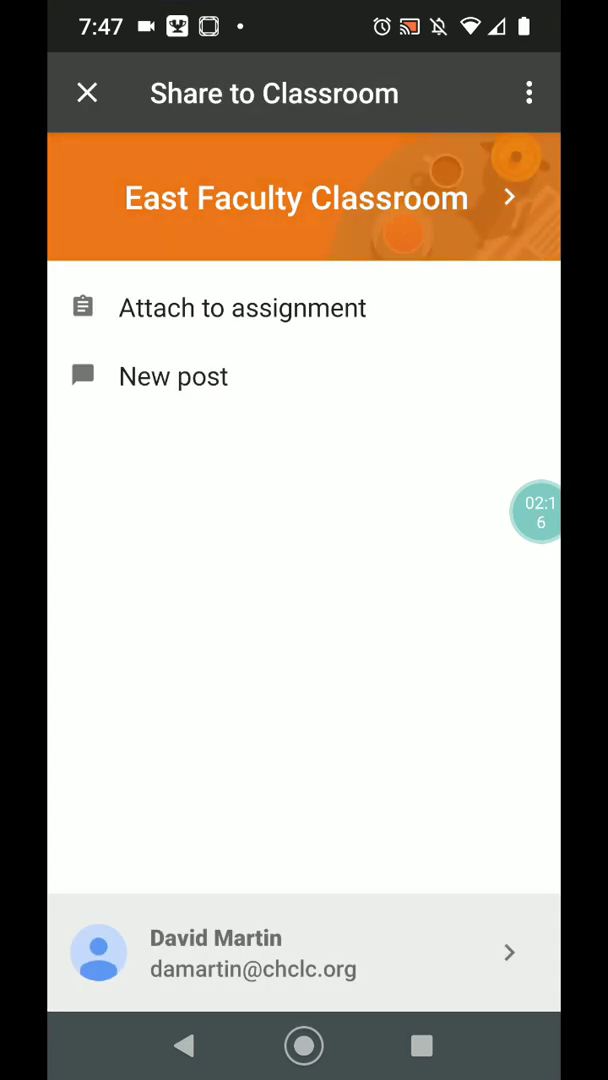
# Step: Choose the ALGEBRA 2A Period B class and start an assignment with the PDF attached
pyautogui.click(296, 197)
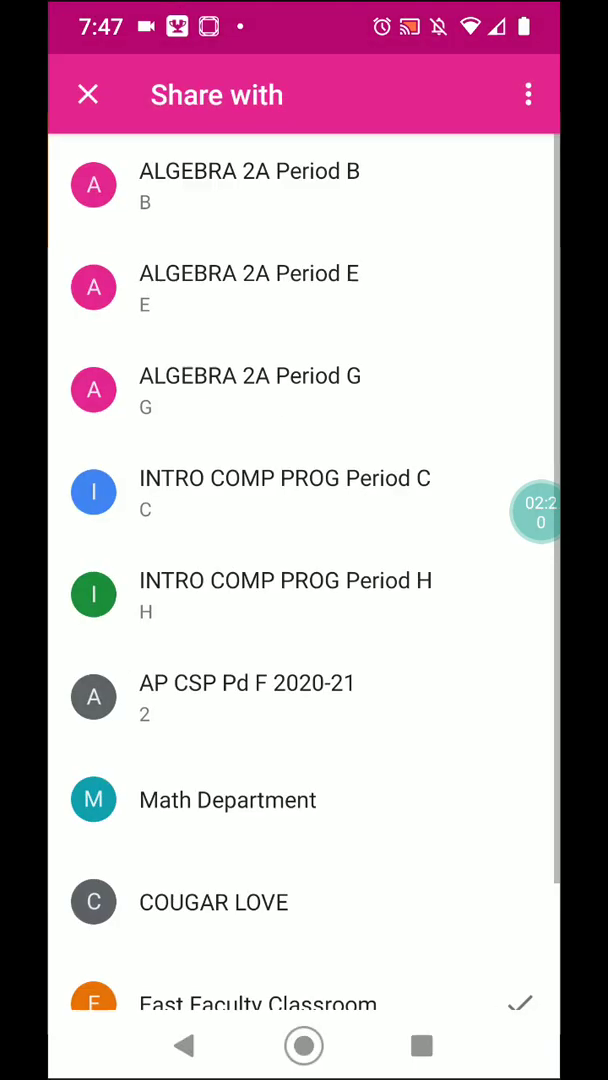
pyautogui.click(250, 170)
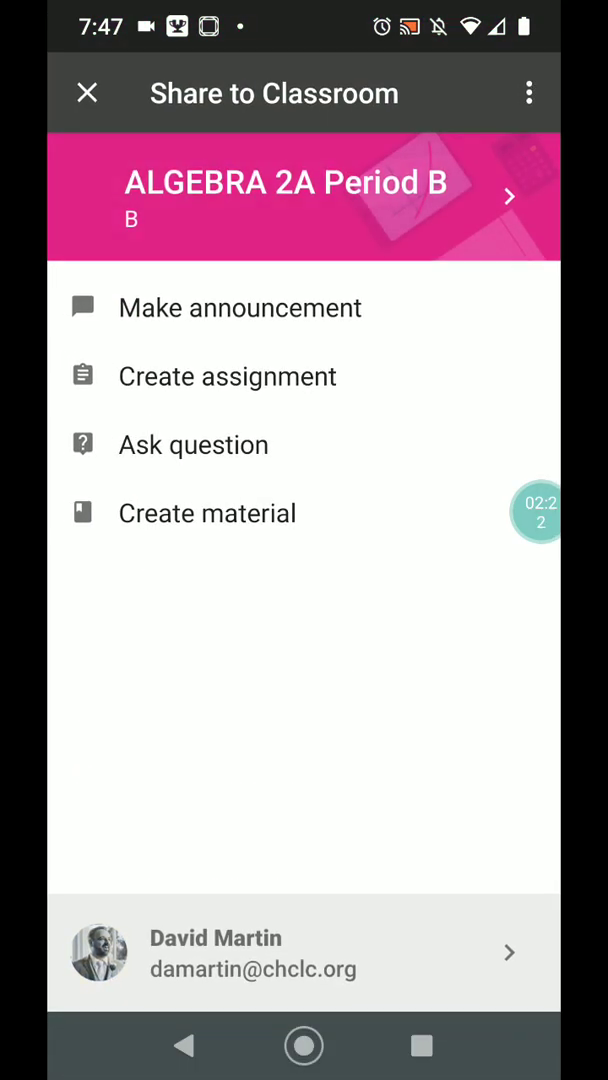
pyautogui.click(227, 376)
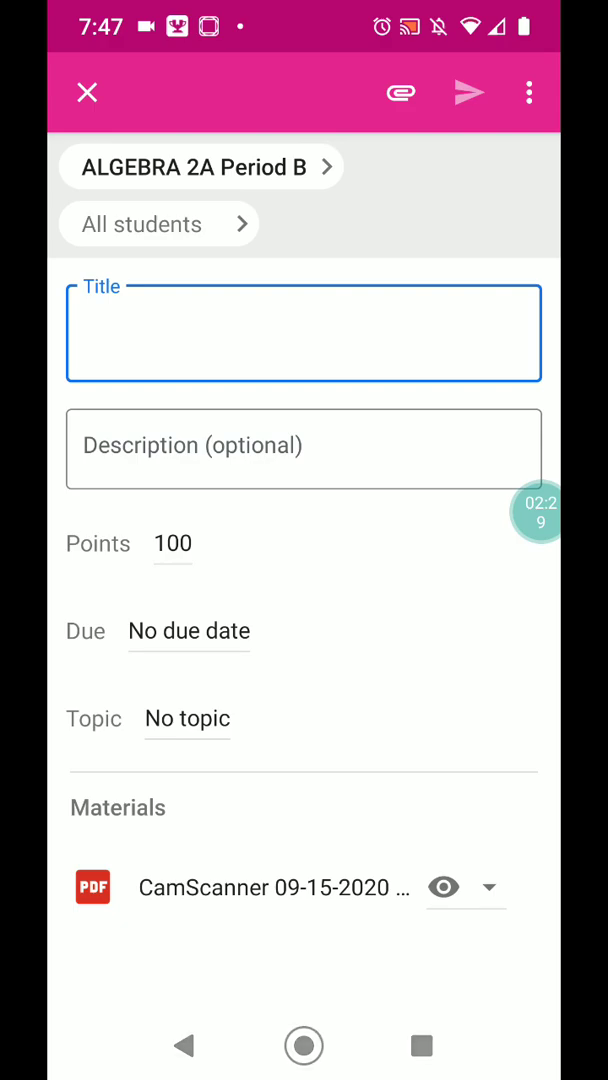
# Step: Discard the unfinished assignment draft and return to CamScanner's PDF view
pyautogui.click(87, 92)
pyautogui.click(453, 606)
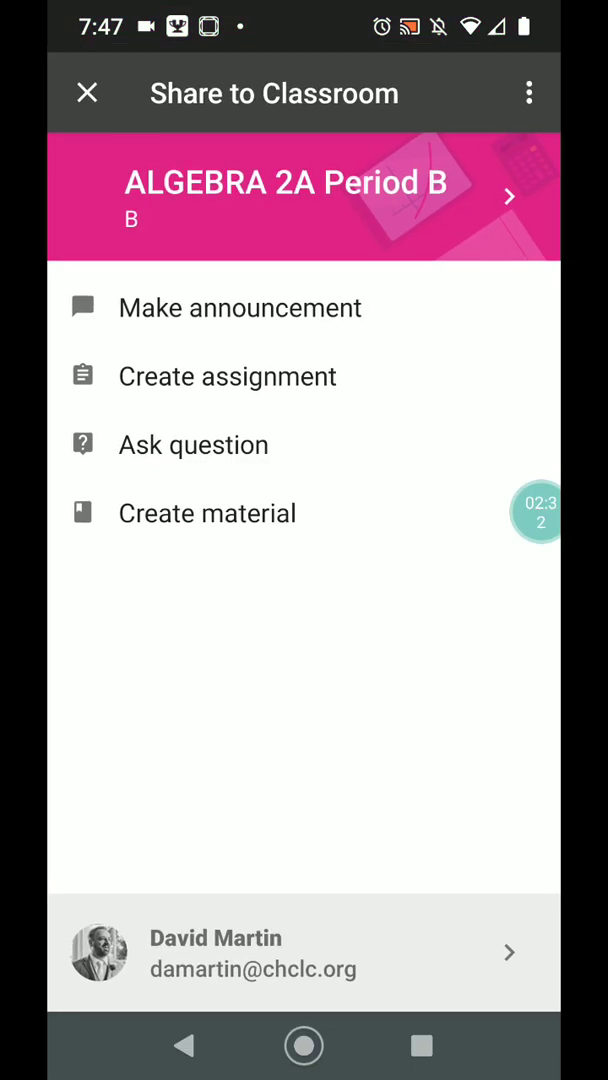
pyautogui.click(184, 1045)
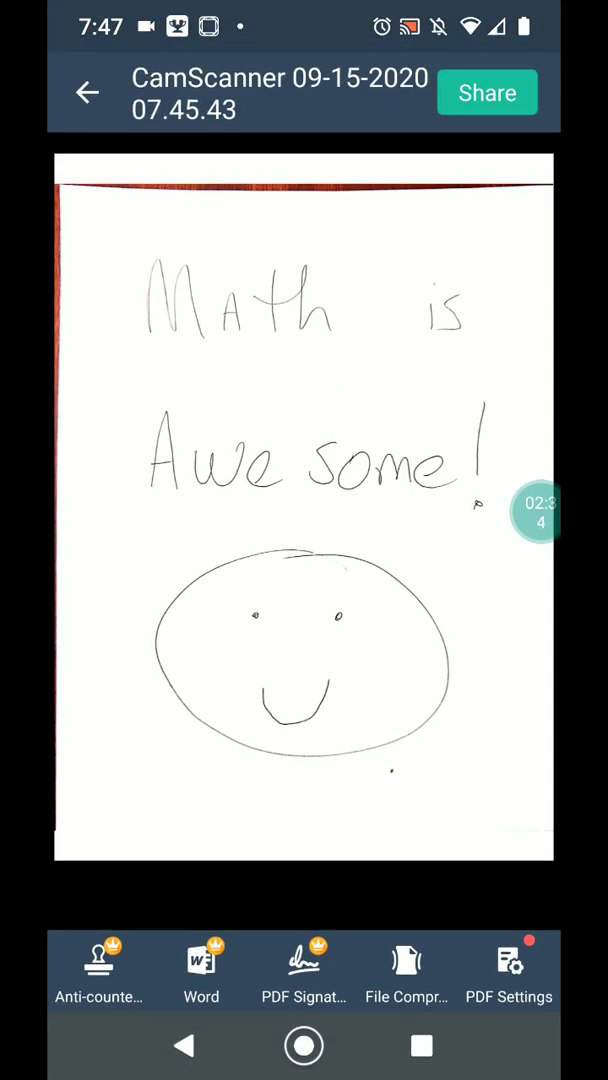
# Step: Save the PDF to the phone's local CamScanner folder via Save to local
pyautogui.click(487, 92)
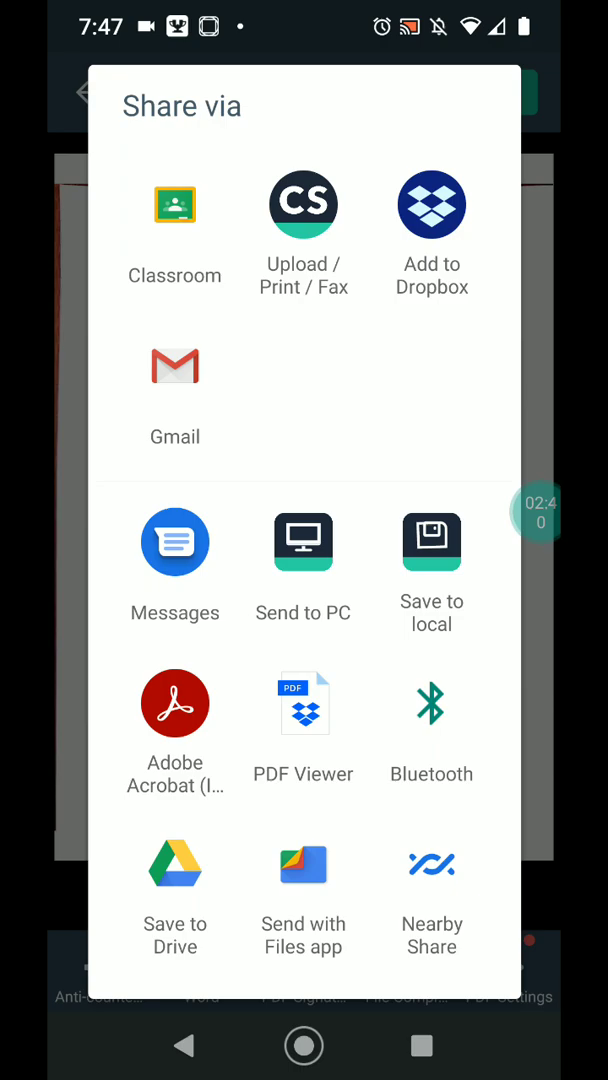
pyautogui.scroll(-3, 304, 600)
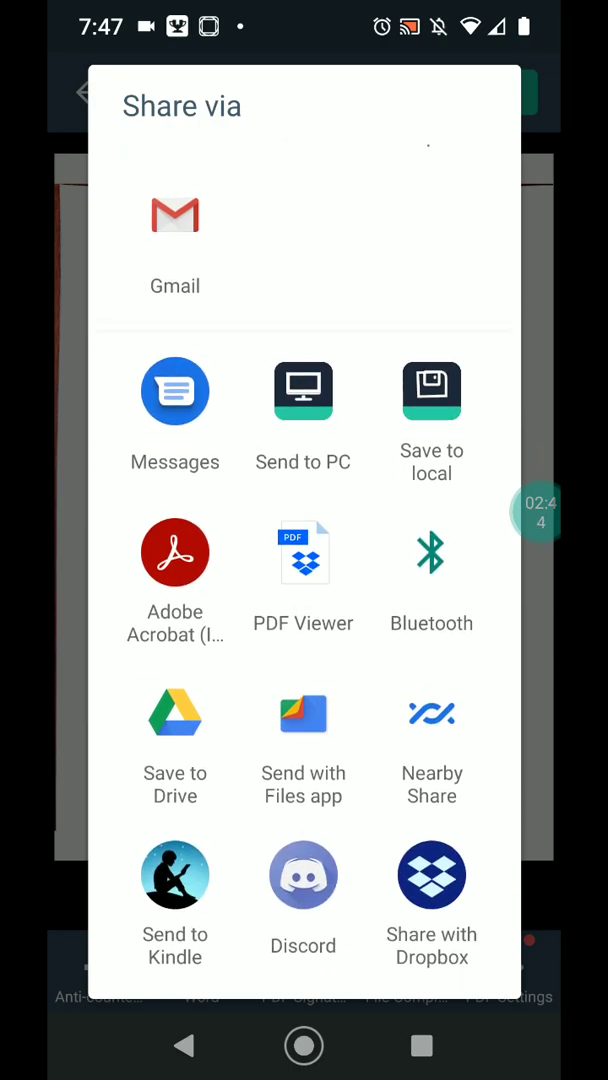
pyautogui.click(432, 405)
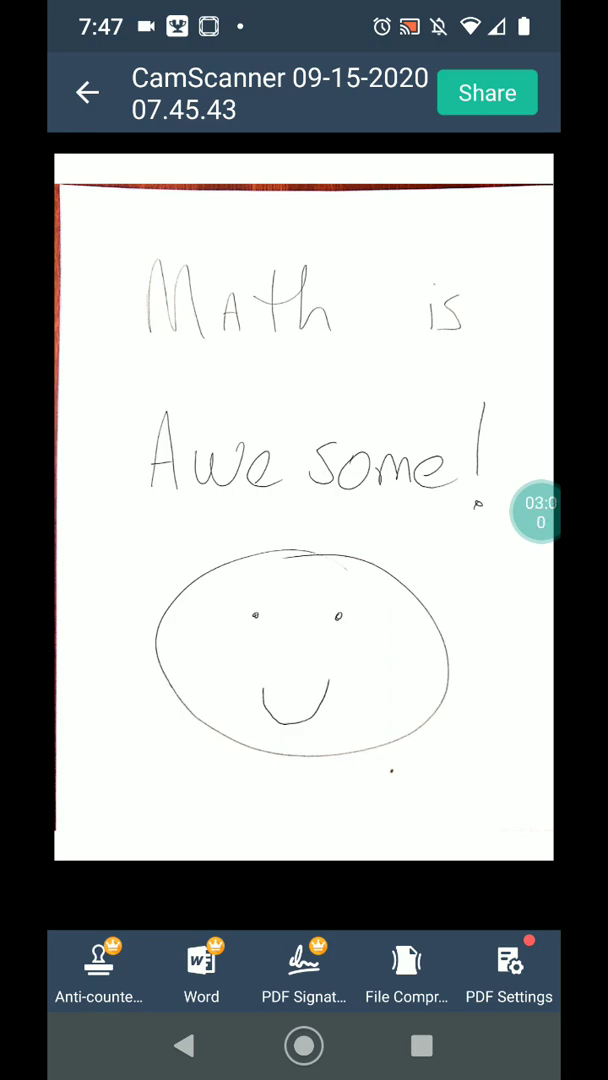
pyautogui.click(540, 512)
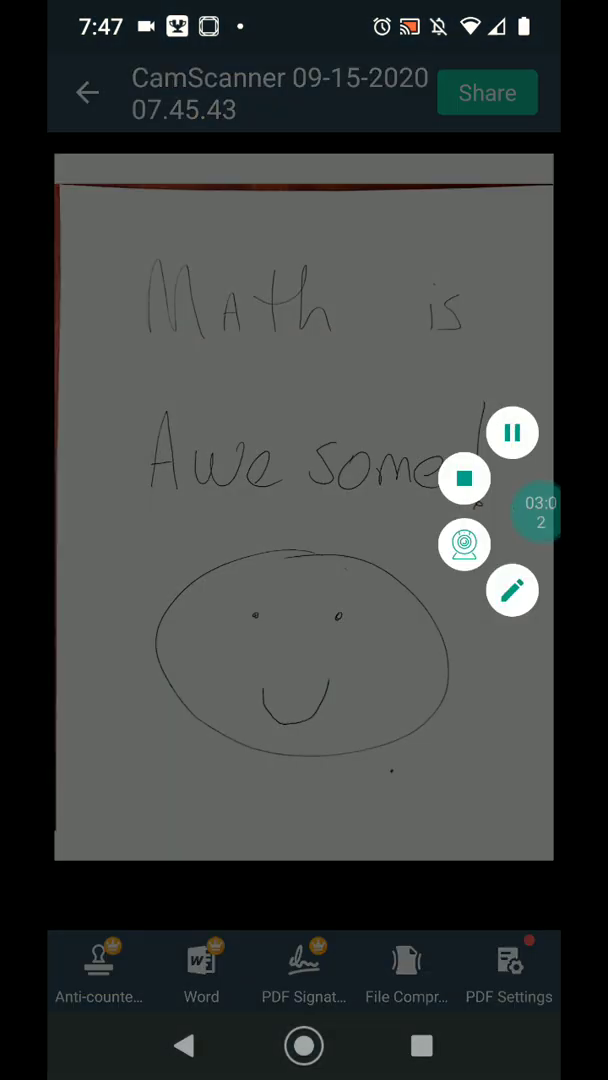